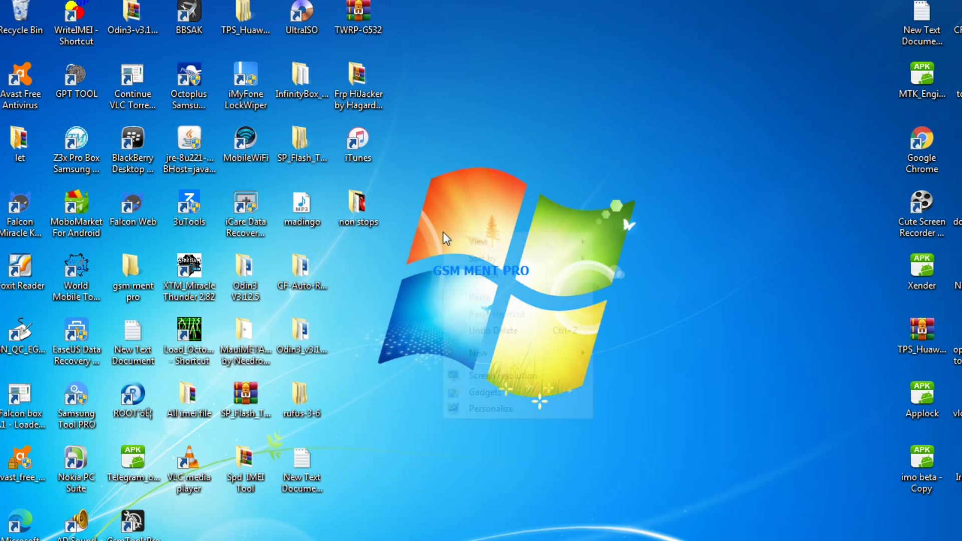
- Refresh the desktop, open the gsm ment pro folder and select the bypass tool archive
{"action": "left_click", "coordinate": [496, 277]}
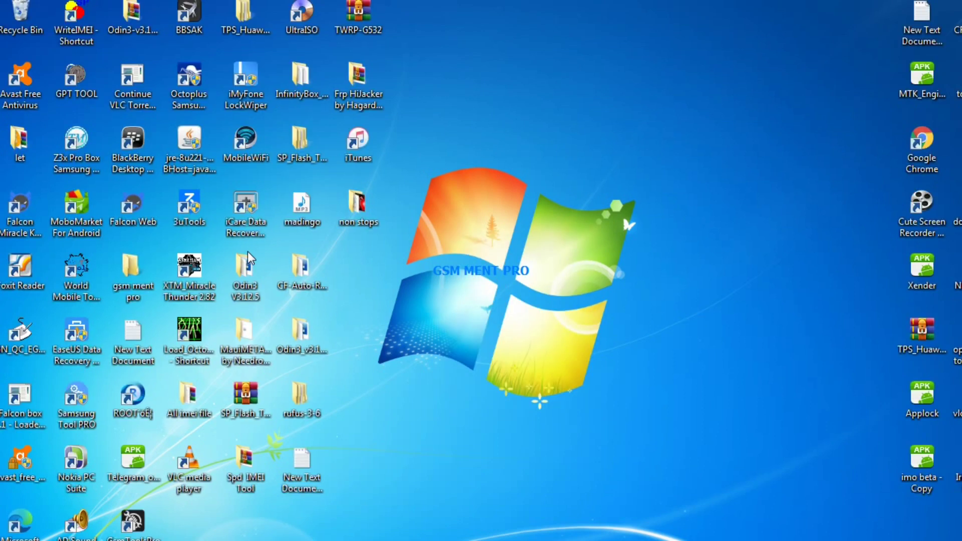
{"action": "left_click", "coordinate": [128, 275]}
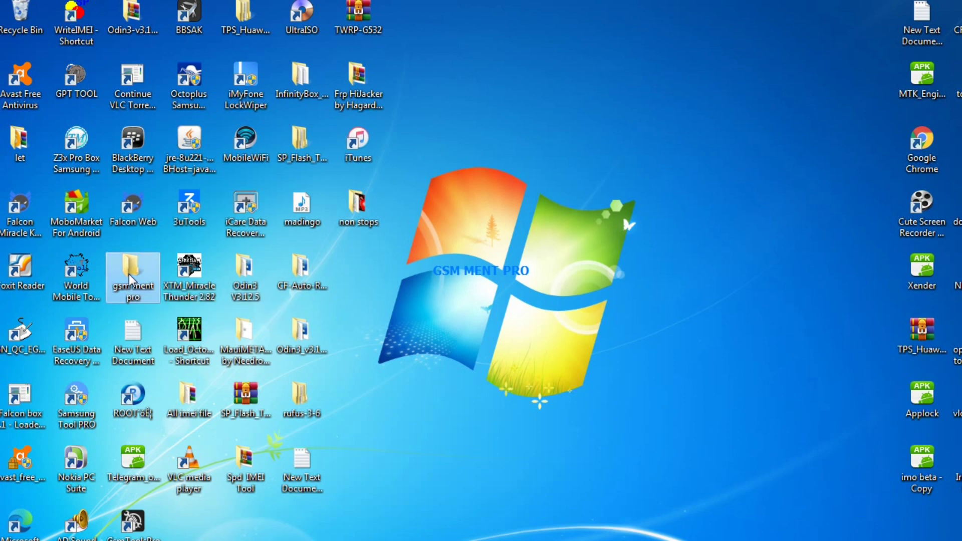
{"action": "double_click", "coordinate": [128, 274]}
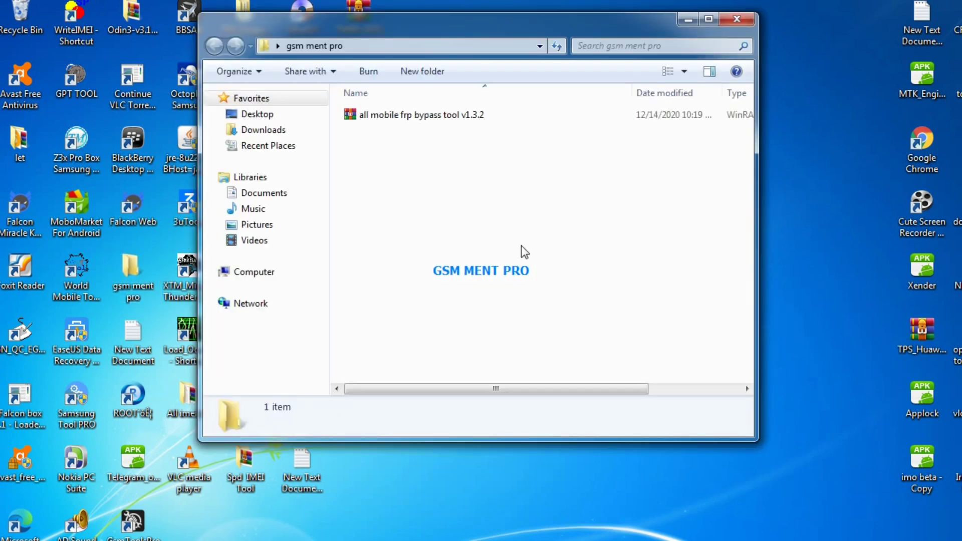
{"action": "double_click", "coordinate": [478, 115]}
- Extract the archive to 'all mobile frp bypass tool v1.3.2\' with the pasted password
{"action": "right_click", "coordinate": [475, 114]}
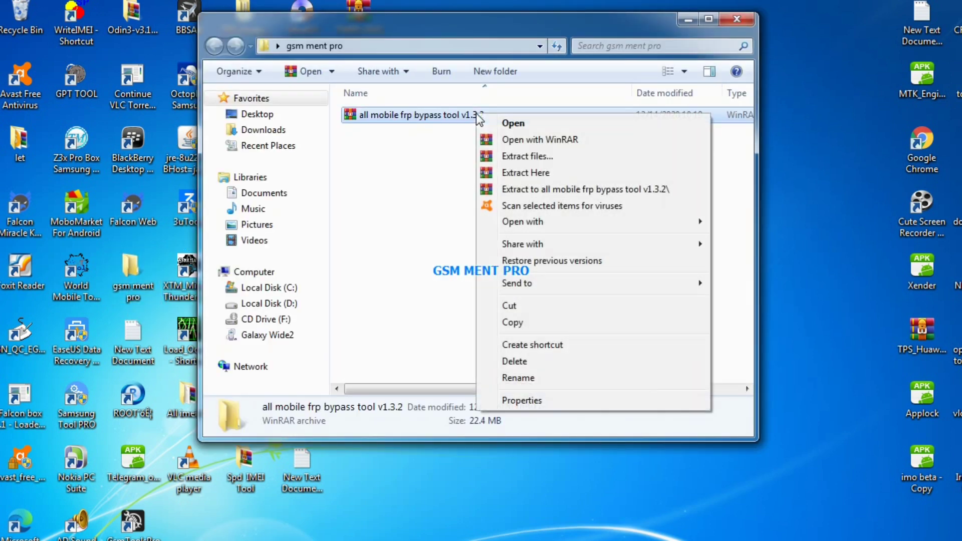
{"action": "left_click", "coordinate": [547, 191]}
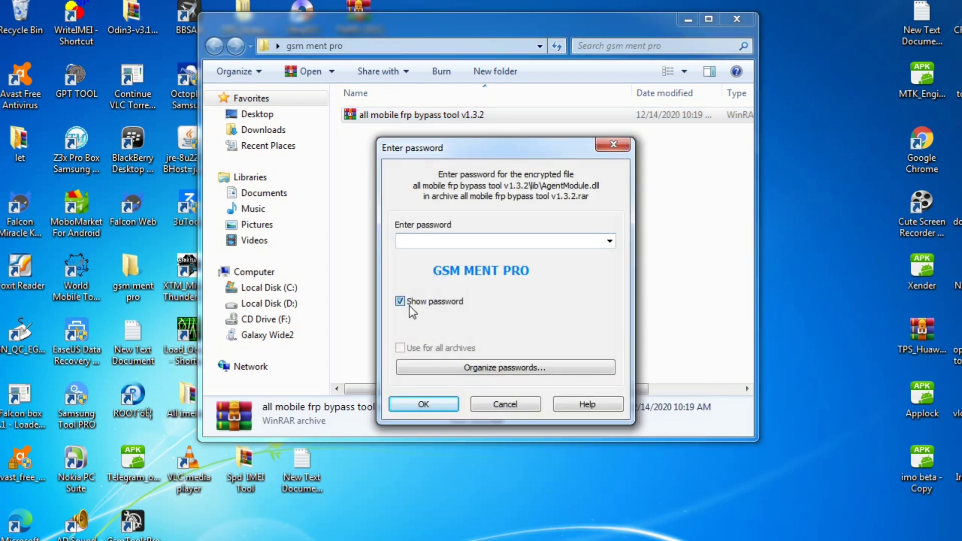
{"action": "left_click", "coordinate": [403, 302]}
{"action": "right_click", "coordinate": [439, 239]}
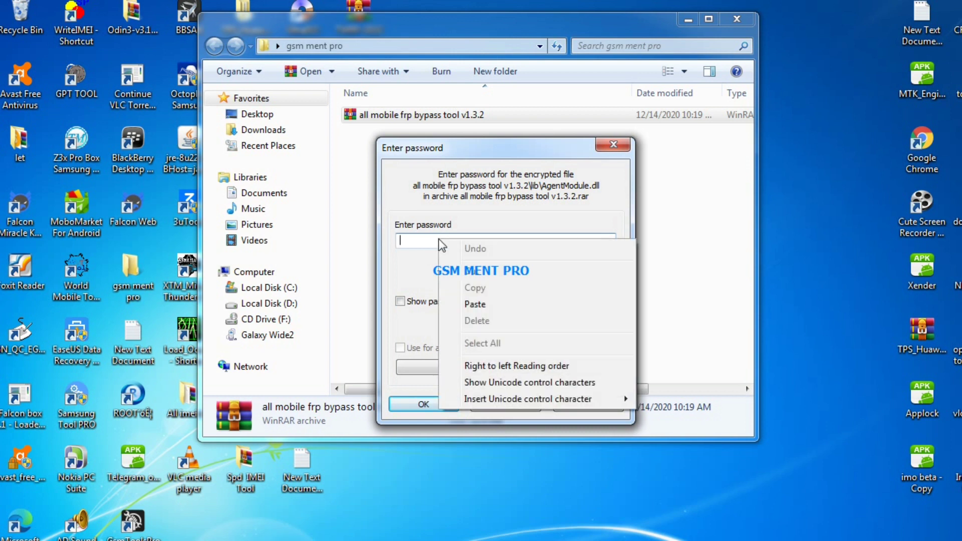
{"action": "left_click", "coordinate": [475, 304]}
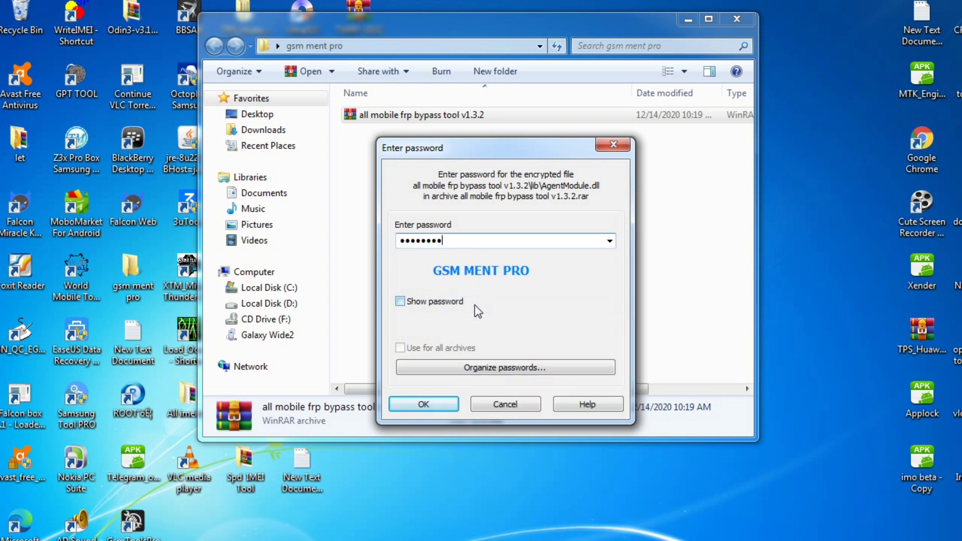
{"action": "left_click", "coordinate": [423, 406]}
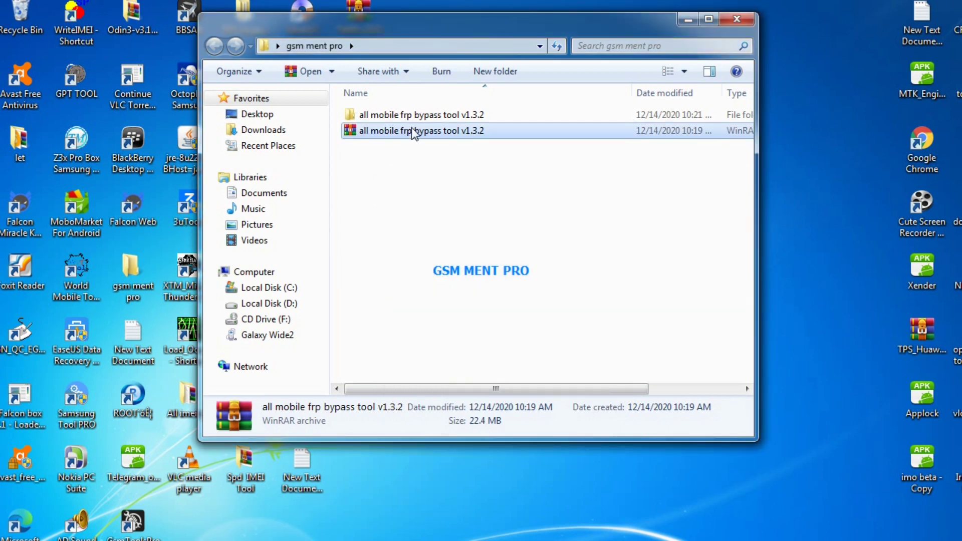
- Open the extracted folder and its inner tool folder, launch SamFirm, then refresh the listing
{"action": "double_click", "coordinate": [429, 115]}
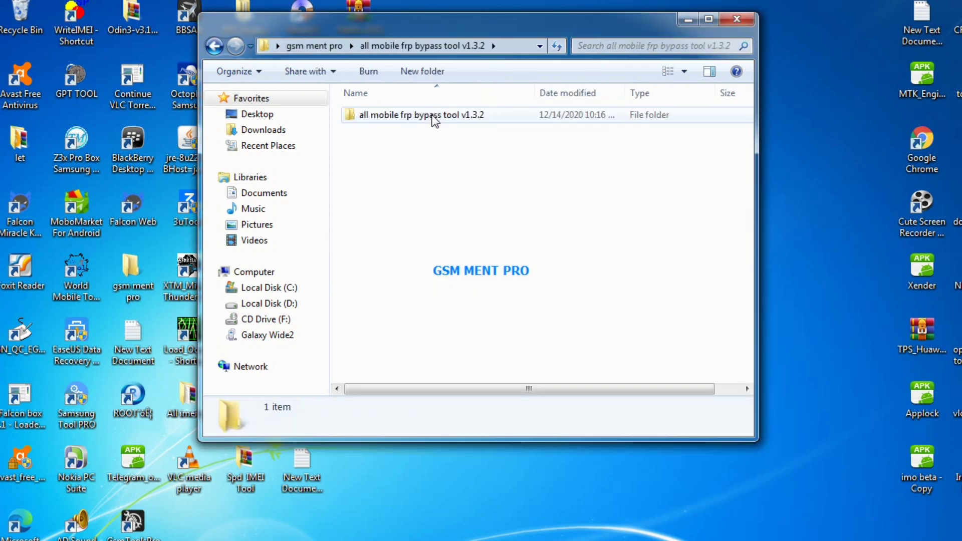
{"action": "double_click", "coordinate": [458, 111]}
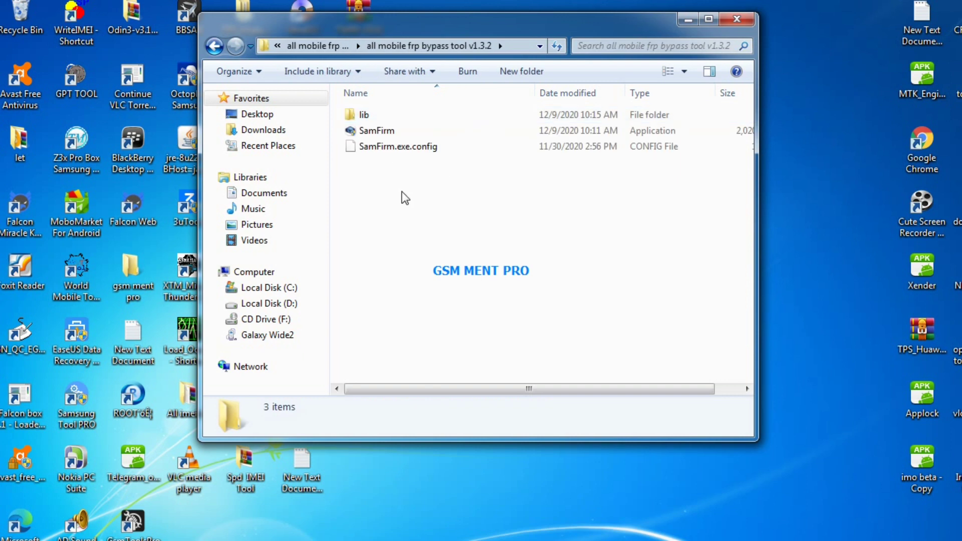
{"action": "left_click", "coordinate": [377, 134]}
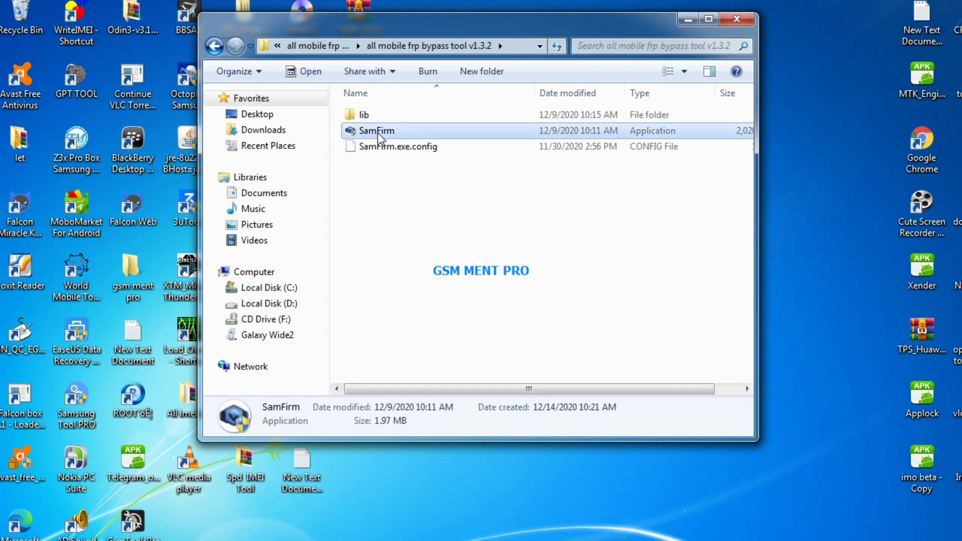
{"action": "double_click", "coordinate": [378, 133]}
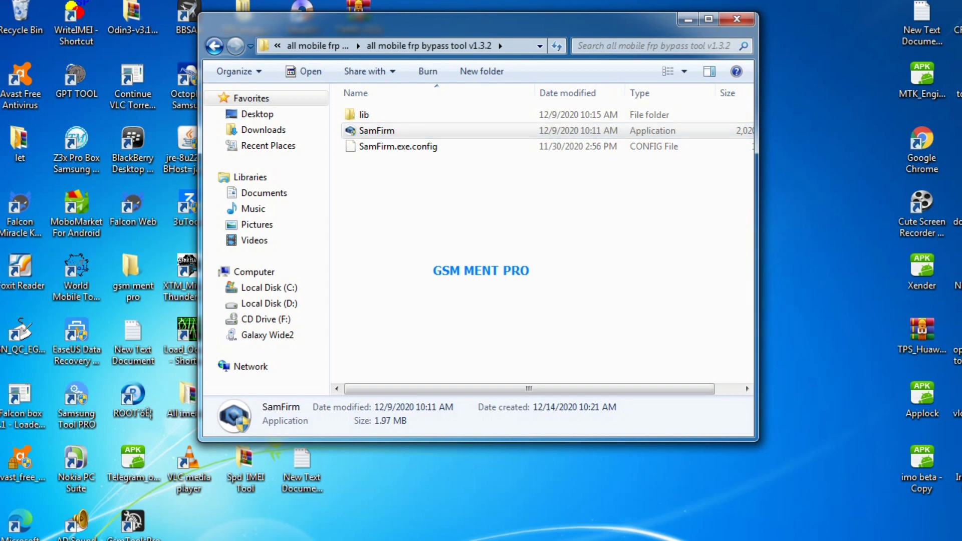
{"action": "right_click", "coordinate": [568, 221]}
{"action": "left_click", "coordinate": [608, 281]}
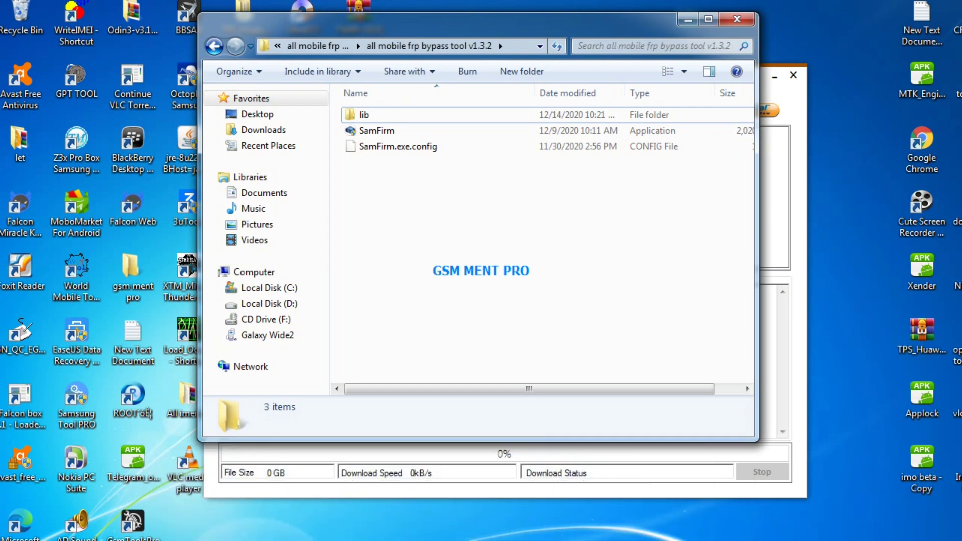
- Expand Software FlashTools and APPLE, browsing the ITunes versions and 3UTools entry
{"action": "left_click", "coordinate": [688, 19]}
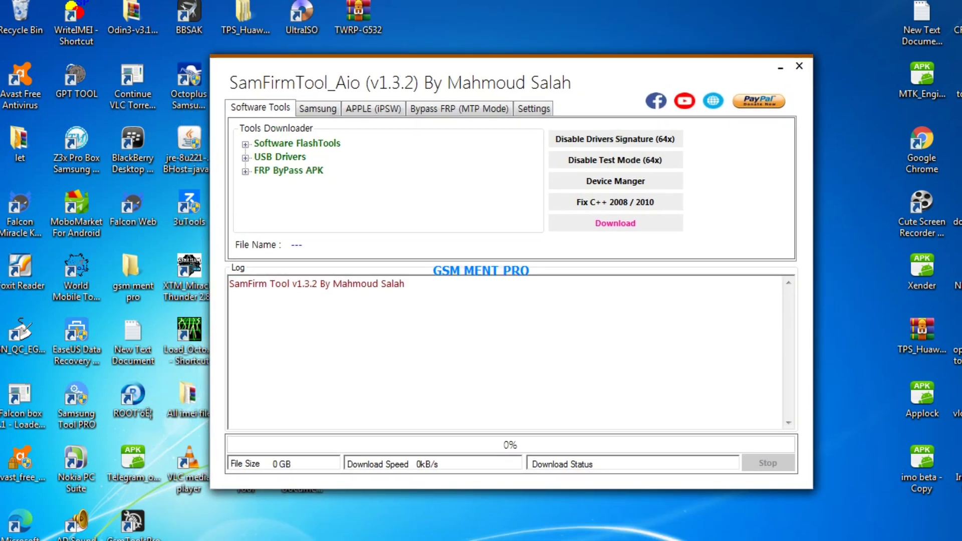
{"action": "left_click", "coordinate": [245, 144]}
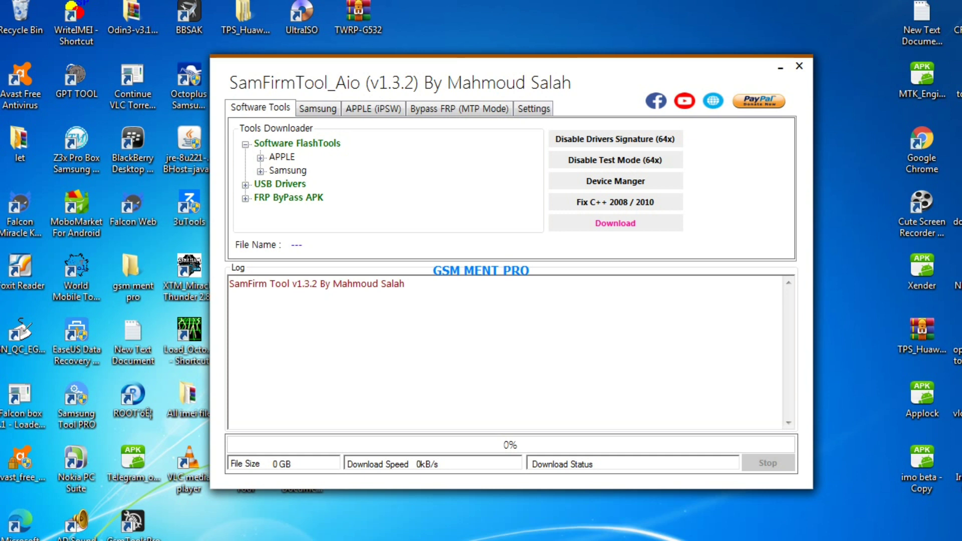
{"action": "left_click", "coordinate": [260, 158]}
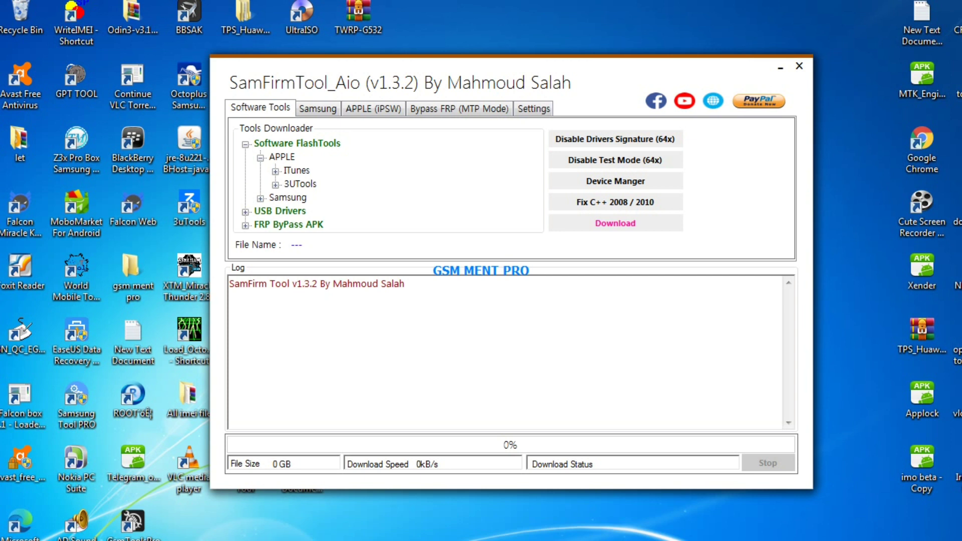
{"action": "left_click", "coordinate": [275, 170]}
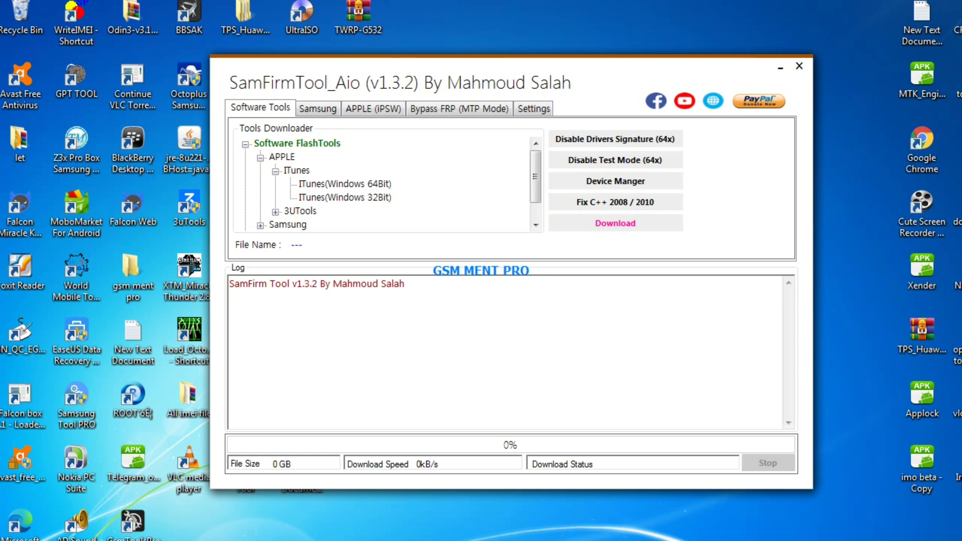
{"action": "left_click", "coordinate": [275, 171]}
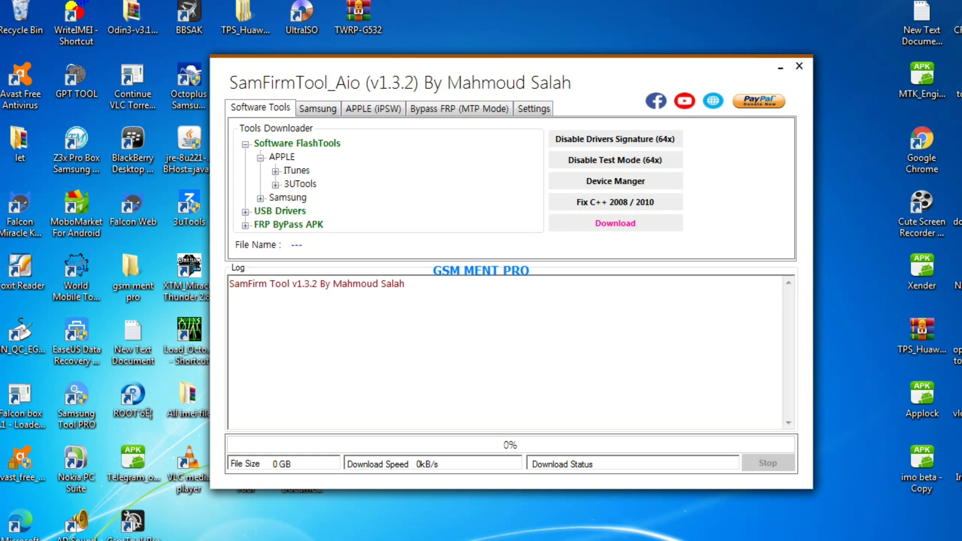
{"action": "left_click", "coordinate": [275, 185]}
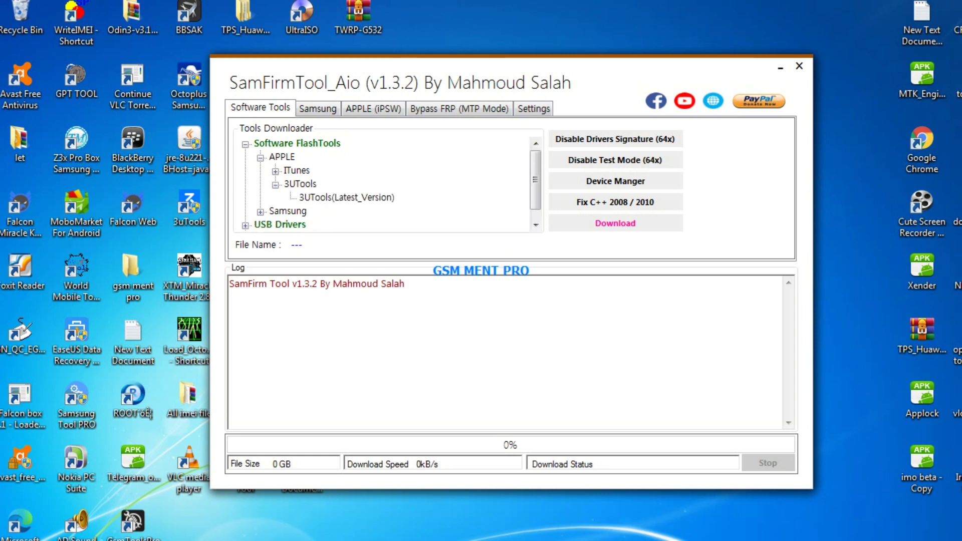
{"action": "left_click", "coordinate": [259, 157]}
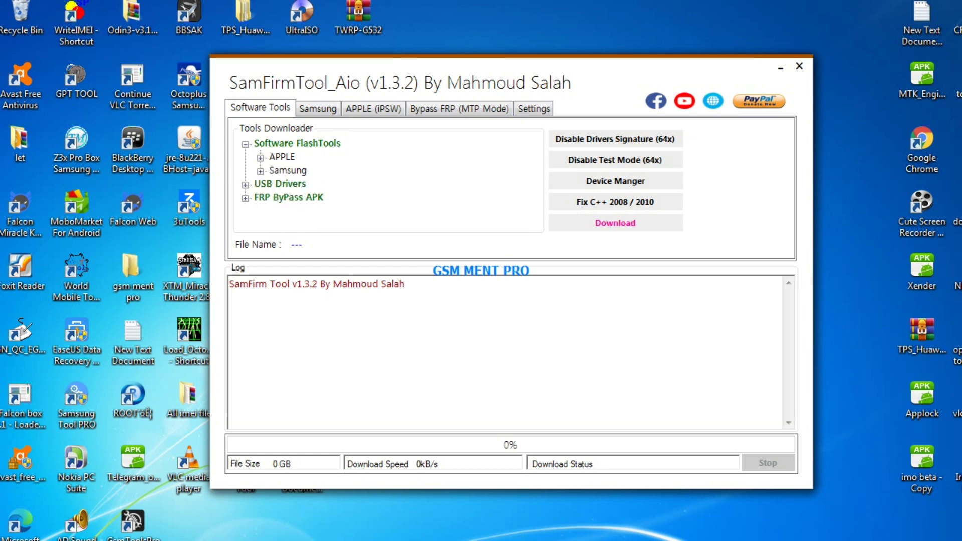
{"action": "left_click", "coordinate": [260, 171]}
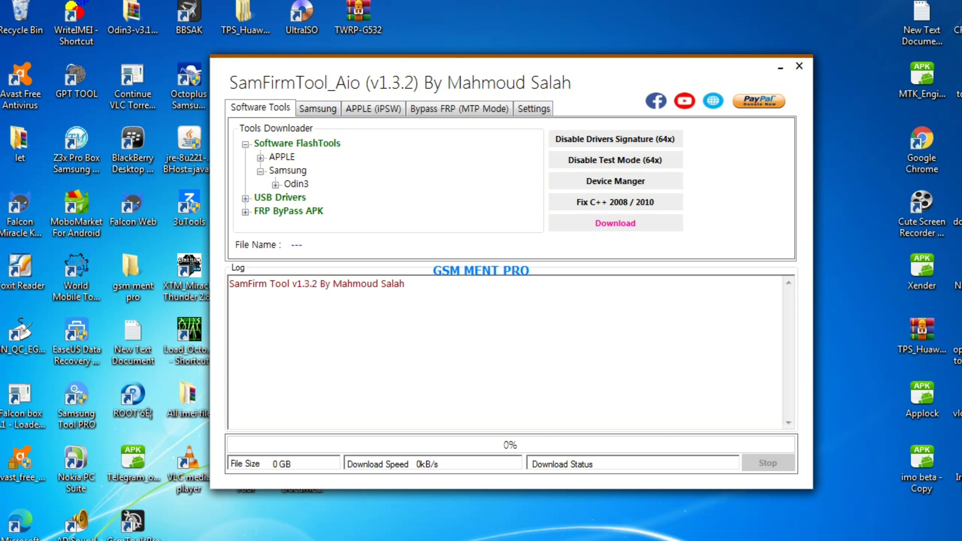
{"action": "left_click", "coordinate": [274, 185]}
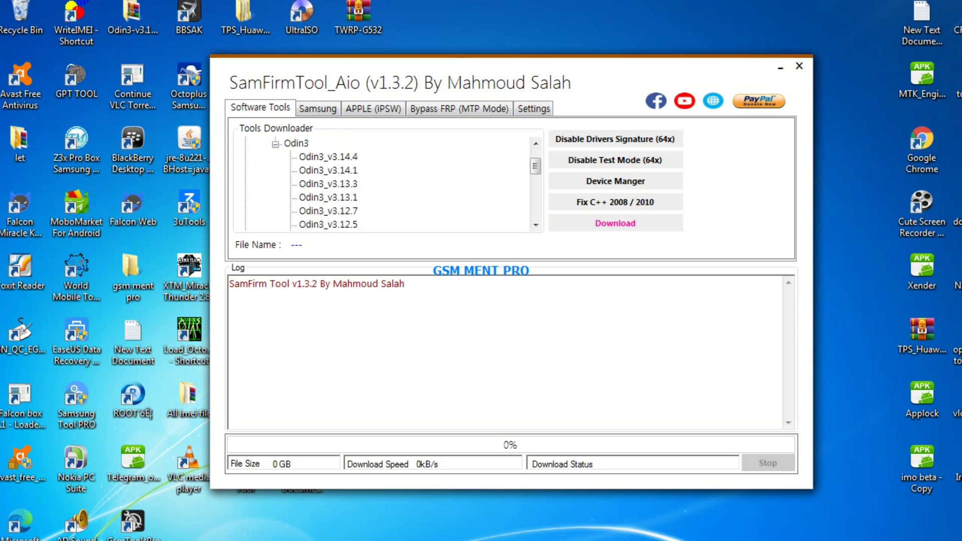
{"action": "left_click", "coordinate": [275, 144]}
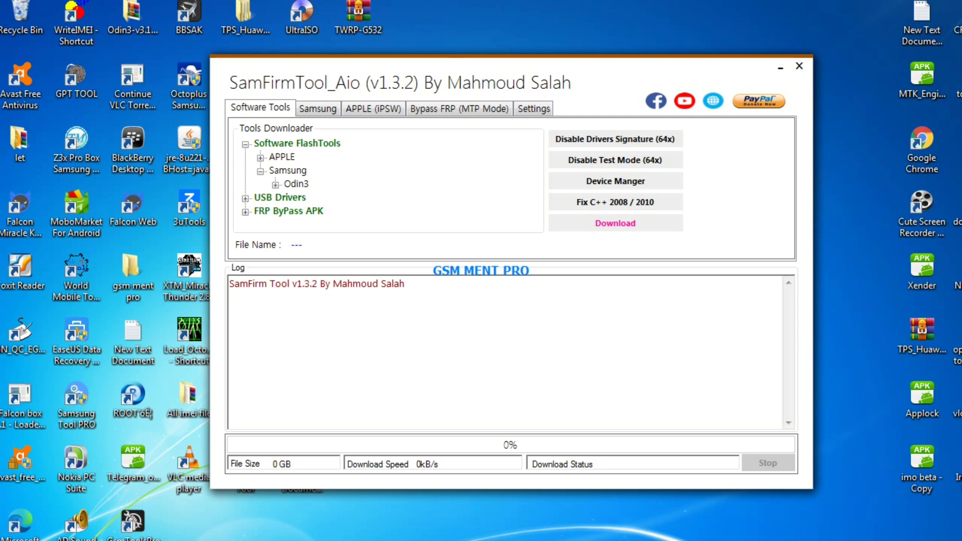
{"action": "left_click", "coordinate": [260, 171]}
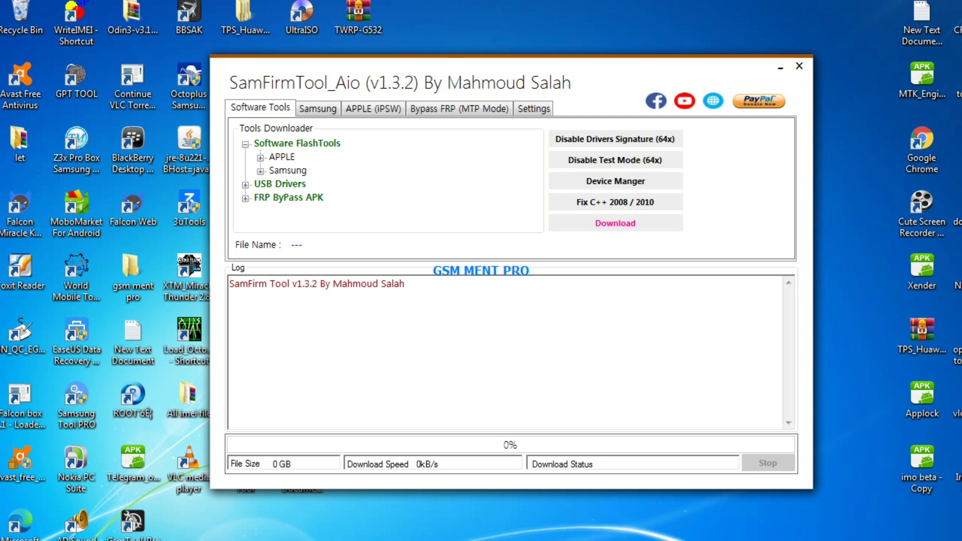
{"action": "left_click", "coordinate": [245, 184]}
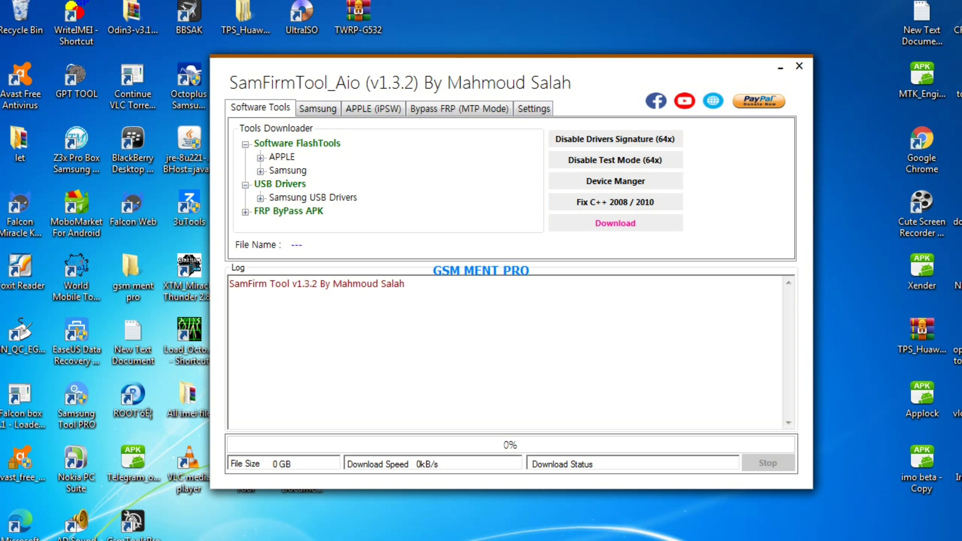
{"action": "left_click", "coordinate": [245, 212]}
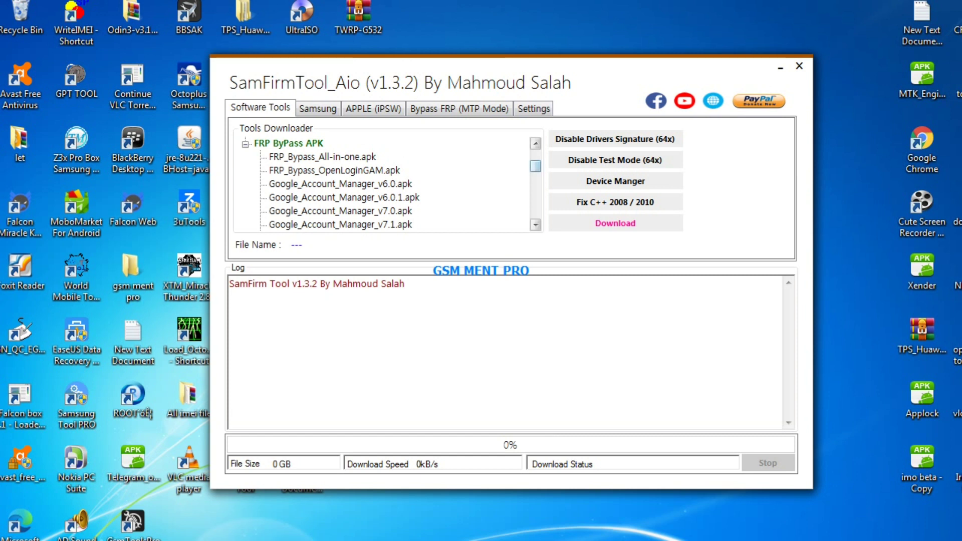
{"action": "scroll", "coordinate": [381, 185], "scroll_direction": "down", "scroll_amount": 2}
{"action": "scroll", "coordinate": [380, 185], "scroll_direction": "down", "scroll_amount": 2}
{"action": "scroll", "coordinate": [380, 185], "scroll_direction": "down", "scroll_amount": 1}
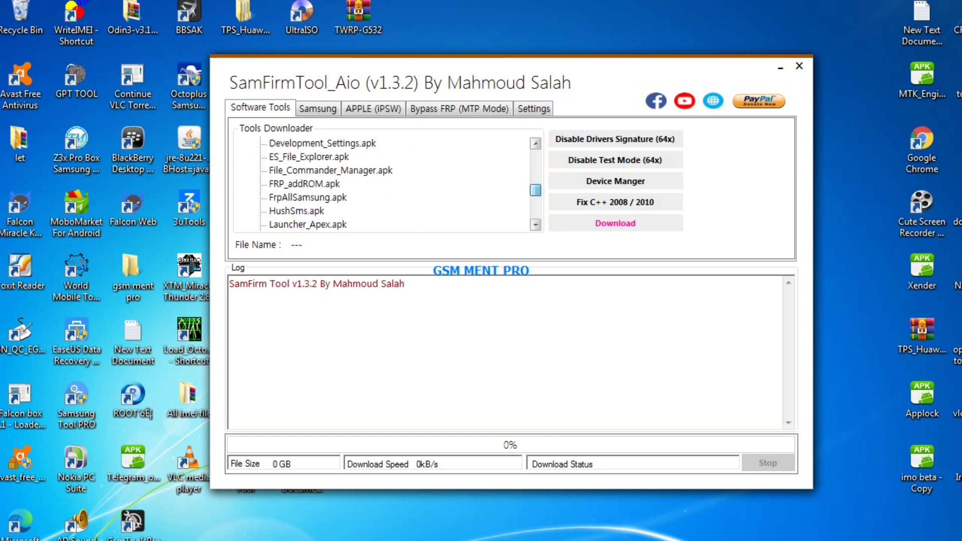
{"action": "scroll", "coordinate": [380, 185], "scroll_direction": "down", "scroll_amount": 1}
{"action": "scroll", "coordinate": [381, 185], "scroll_direction": "down", "scroll_amount": 1}
{"action": "scroll", "coordinate": [380, 186], "scroll_direction": "down", "scroll_amount": 2}
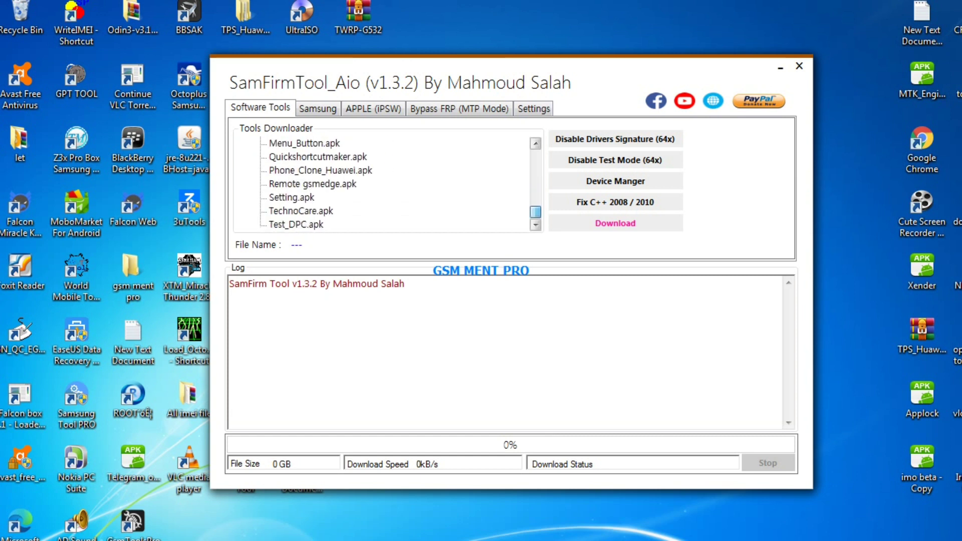
{"action": "scroll", "coordinate": [381, 185], "scroll_direction": "up", "scroll_amount": 3}
{"action": "scroll", "coordinate": [381, 185], "scroll_direction": "up", "scroll_amount": 3}
{"action": "scroll", "coordinate": [381, 185], "scroll_direction": "up", "scroll_amount": 2}
{"action": "scroll", "coordinate": [381, 185], "scroll_direction": "up", "scroll_amount": 1}
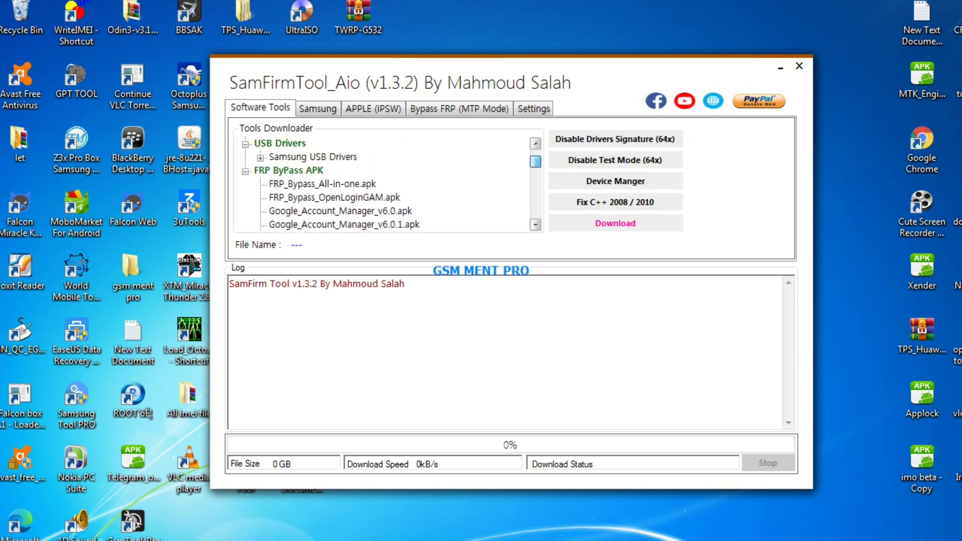
{"action": "scroll", "coordinate": [381, 186], "scroll_direction": "up", "scroll_amount": 1}
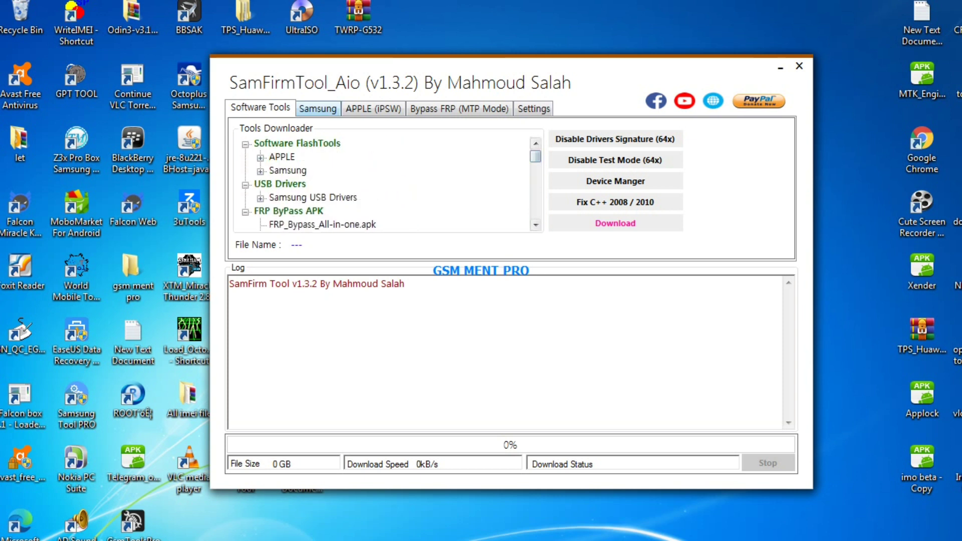
- Browse Samsung region and model lists, keeping Afghanistan (AFG), GT-I8150, and Auto Detect (MTP) off
{"action": "left_click", "coordinate": [318, 108]}
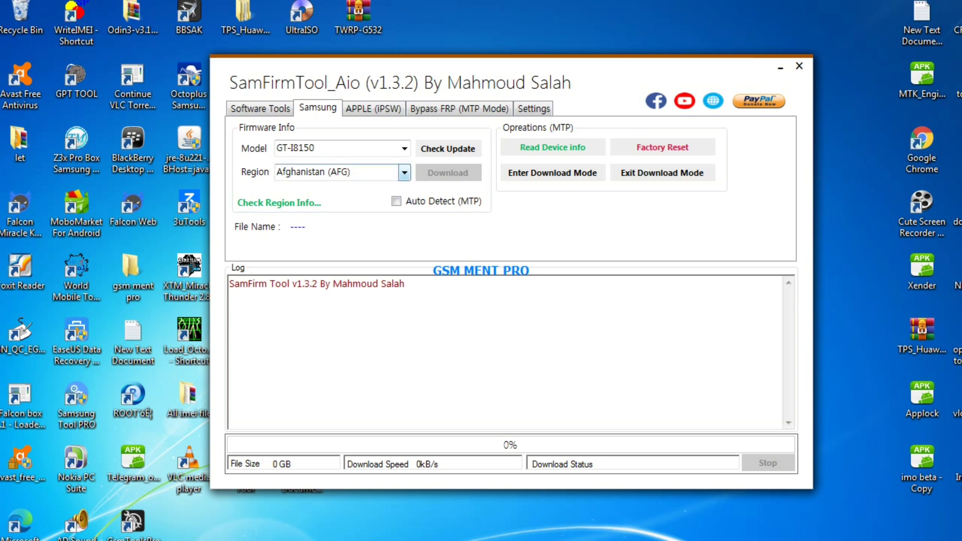
{"action": "left_click", "coordinate": [404, 173]}
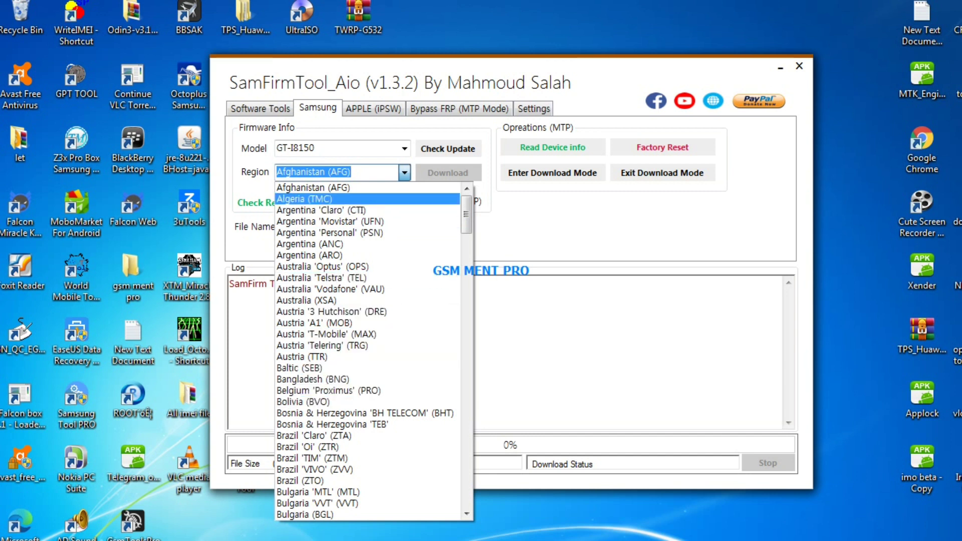
{"action": "left_click", "coordinate": [311, 187]}
{"action": "left_click", "coordinate": [404, 148]}
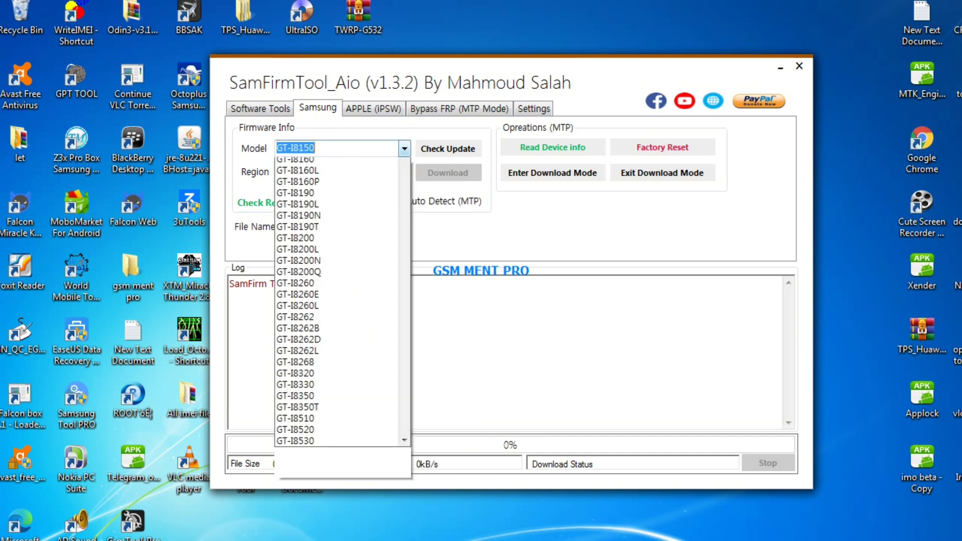
{"action": "mouse_move", "coordinate": [403, 176]}
{"action": "left_mouse_down"}
{"action": "mouse_move", "coordinate": [404, 476]}
{"action": "mouse_move", "coordinate": [403, 354]}
{"action": "left_mouse_up"}
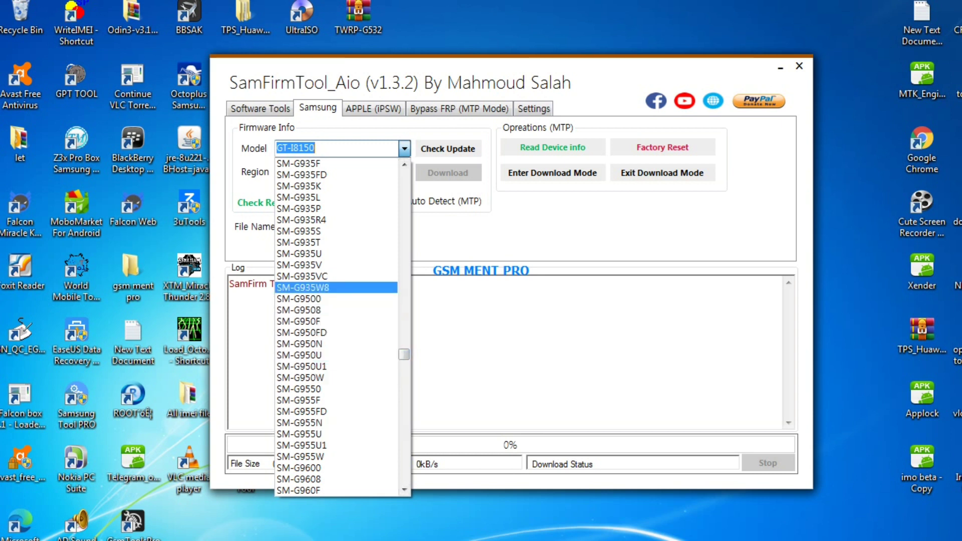
{"action": "left_click", "coordinate": [404, 148]}
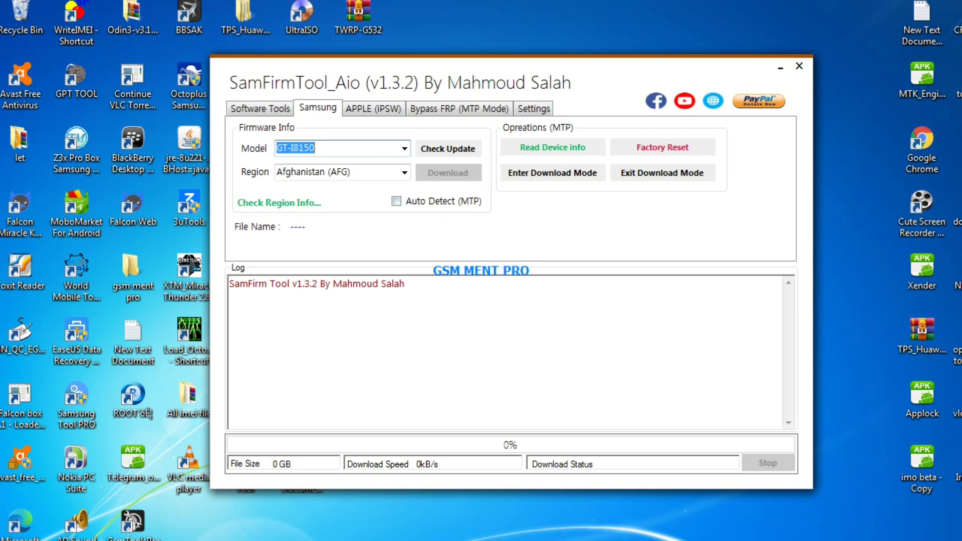
{"action": "left_click", "coordinate": [395, 201]}
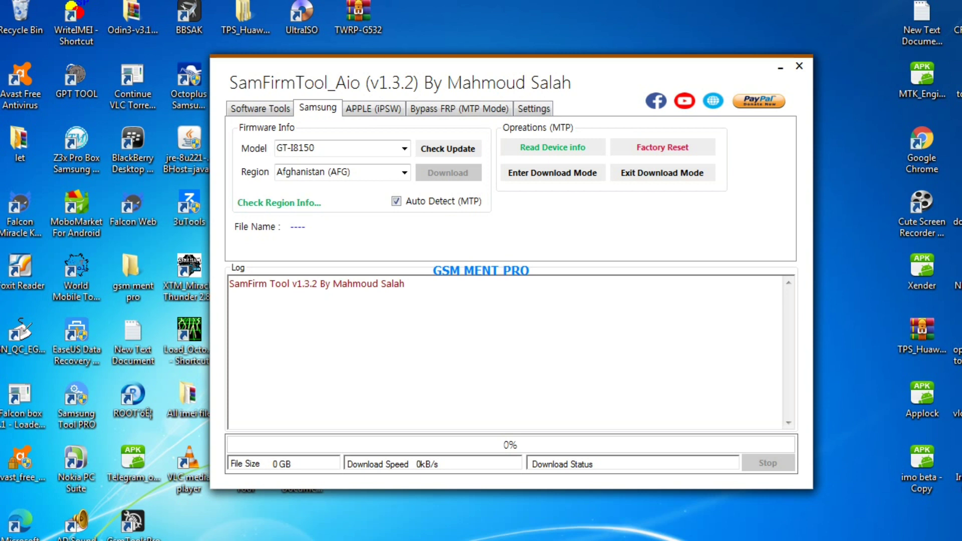
{"action": "left_click", "coordinate": [396, 200]}
- Show the APPLE (iPSW) tab and browse iPhone models, keeping iPhone 2G
{"action": "left_click", "coordinate": [373, 108]}
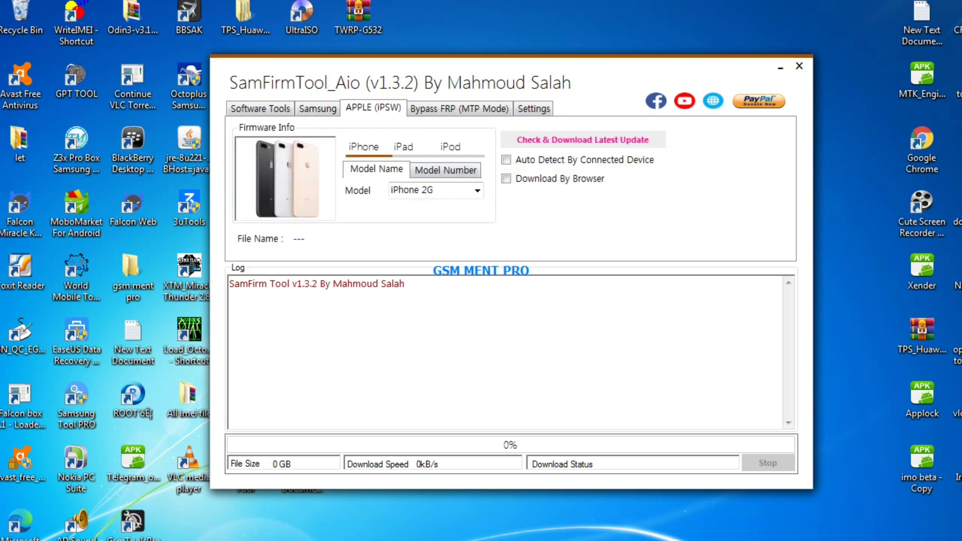
{"action": "left_click", "coordinate": [477, 190]}
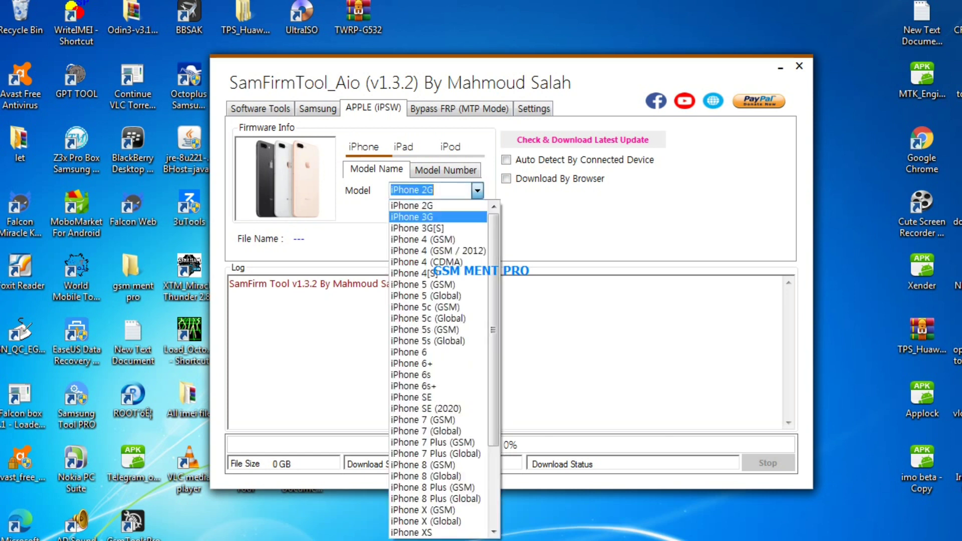
{"action": "scroll", "coordinate": [438, 368], "scroll_direction": "down", "scroll_amount": 1}
{"action": "scroll", "coordinate": [438, 368], "scroll_direction": "down", "scroll_amount": 3}
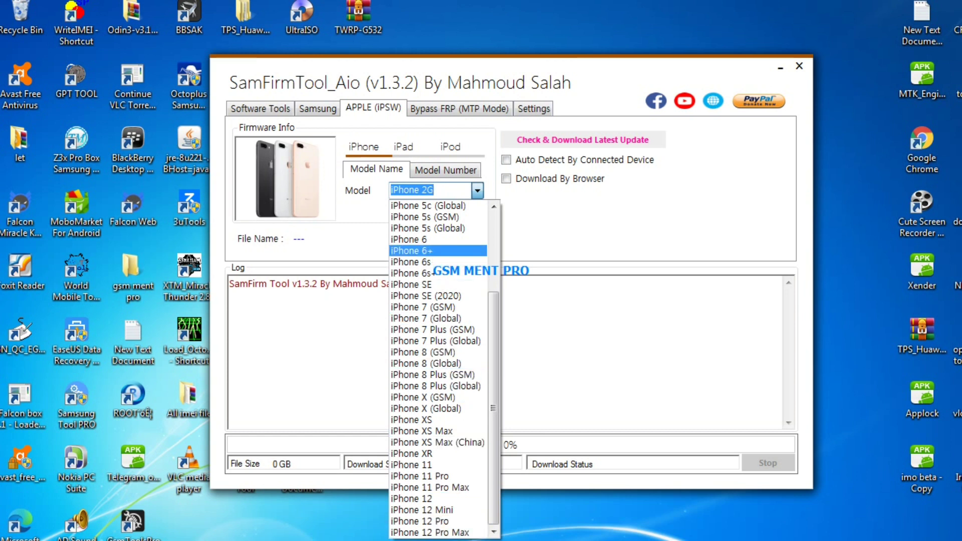
{"action": "scroll", "coordinate": [435, 351], "scroll_direction": "up", "scroll_amount": 2}
{"action": "scroll", "coordinate": [436, 385], "scroll_direction": "up", "scroll_amount": 2}
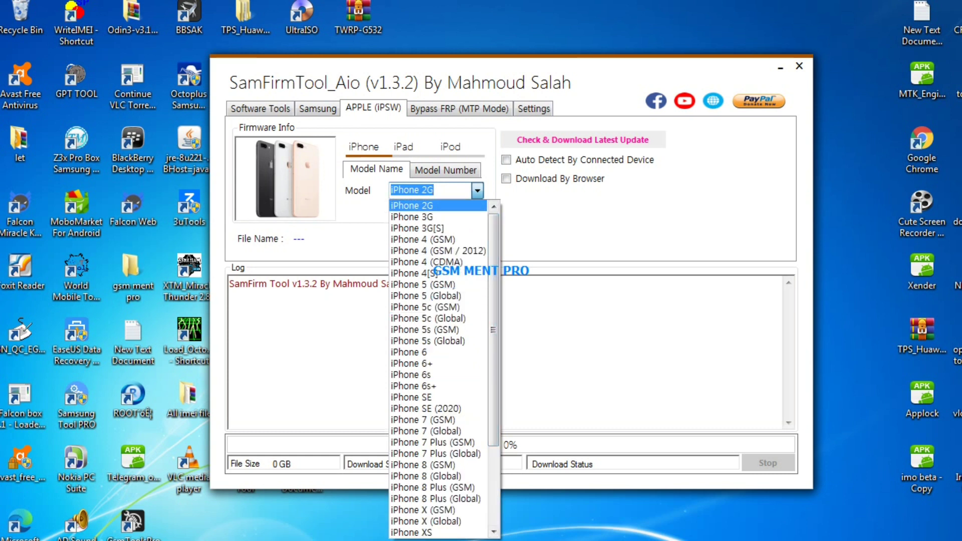
{"action": "left_click", "coordinate": [412, 205]}
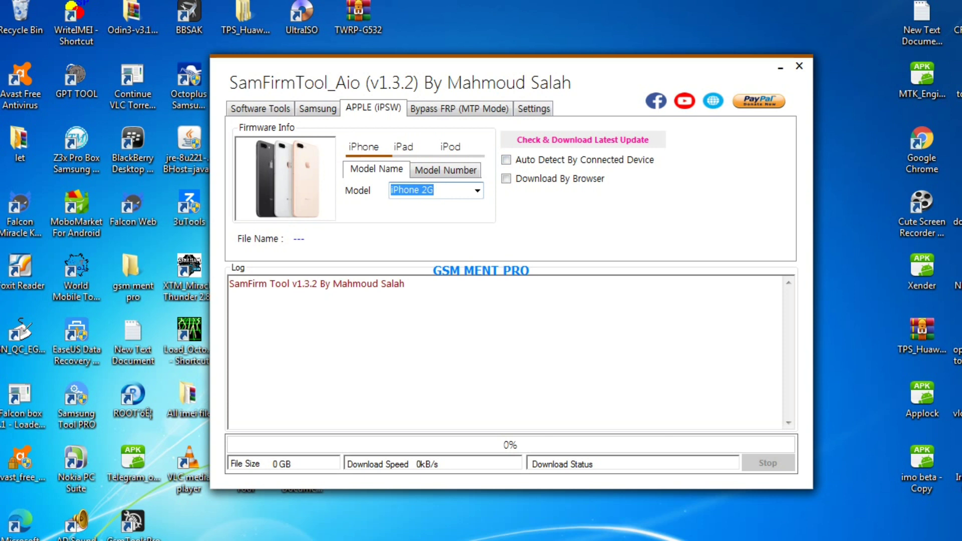
- Toggle Download By Browser on and back off, then switch to iPad models
{"action": "left_click", "coordinate": [506, 178]}
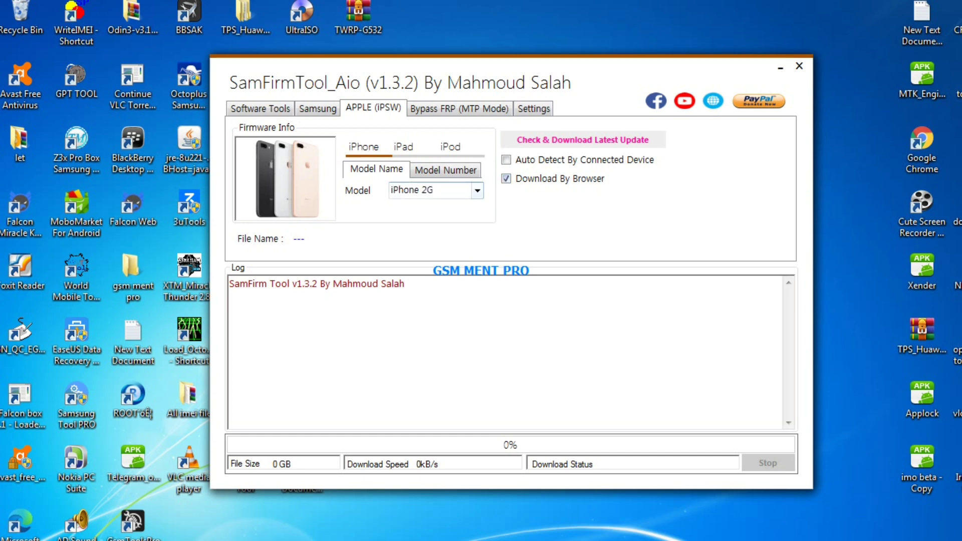
{"action": "left_click", "coordinate": [506, 178]}
{"action": "key", "text": "Right"}
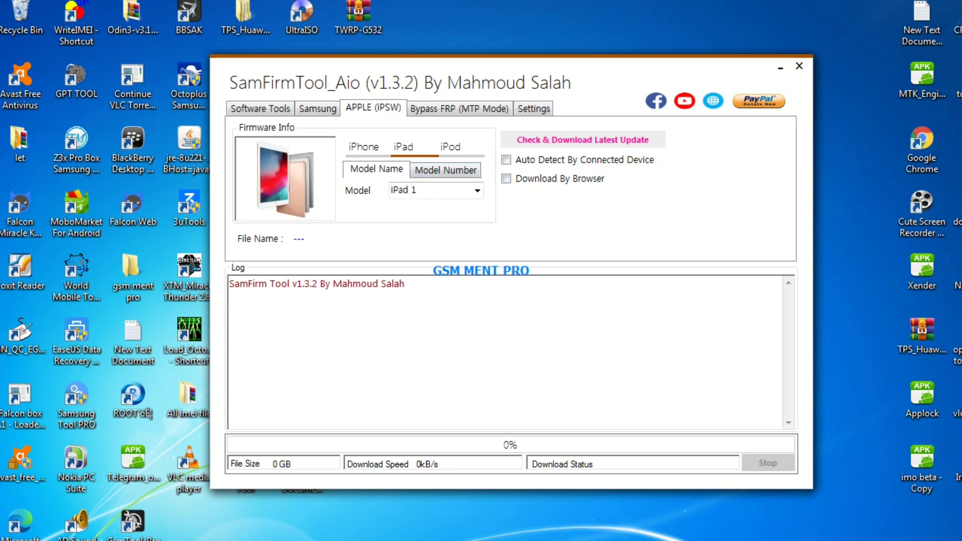
- Browse the iPad model list, then switch to iPod and keep iPod touch 1G
{"action": "left_click", "coordinate": [477, 190]}
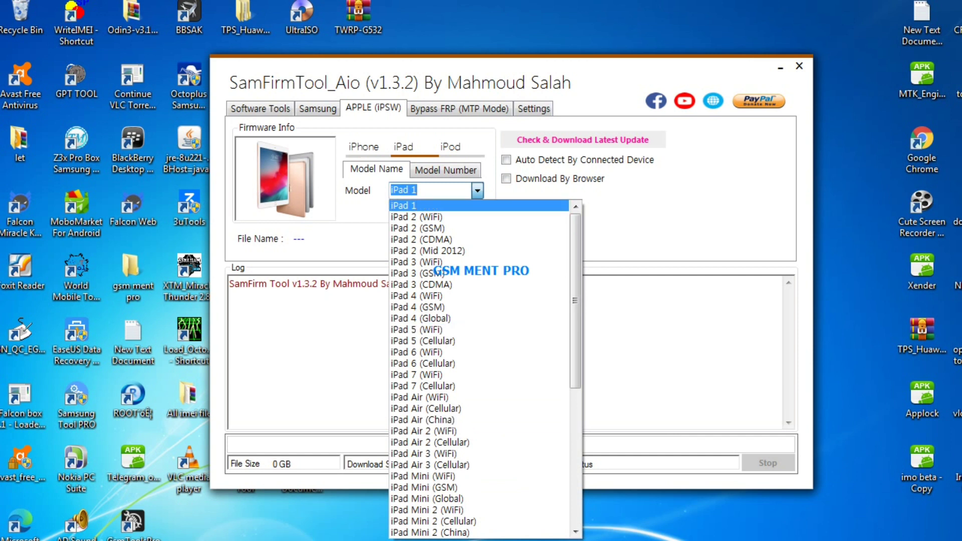
{"action": "key", "text": "Escape"}
{"action": "key", "text": "Right"}
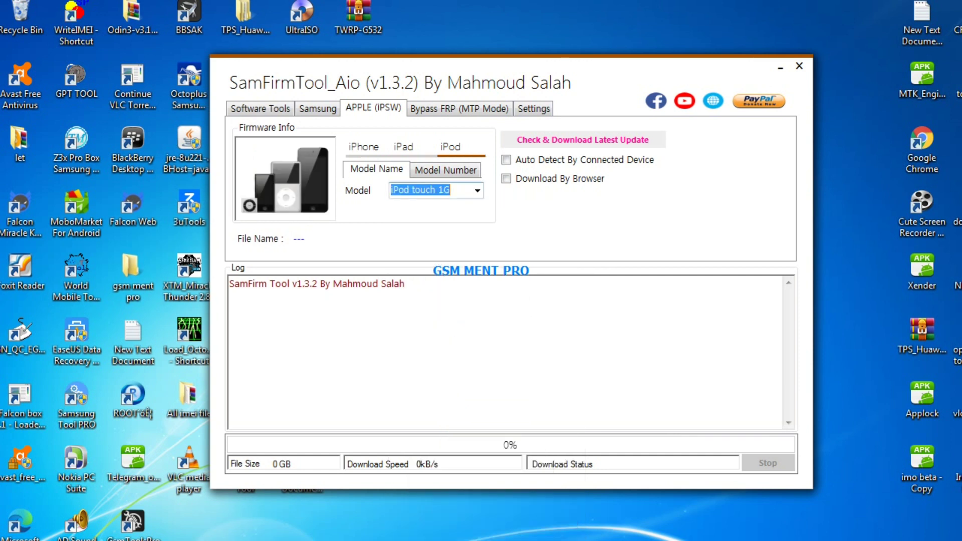
{"action": "left_click", "coordinate": [477, 190]}
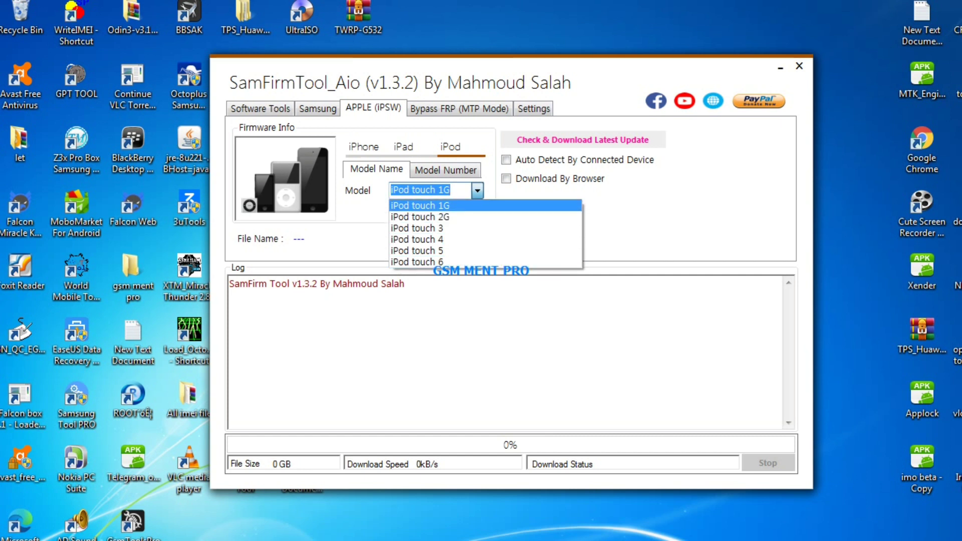
{"action": "left_click", "coordinate": [420, 205]}
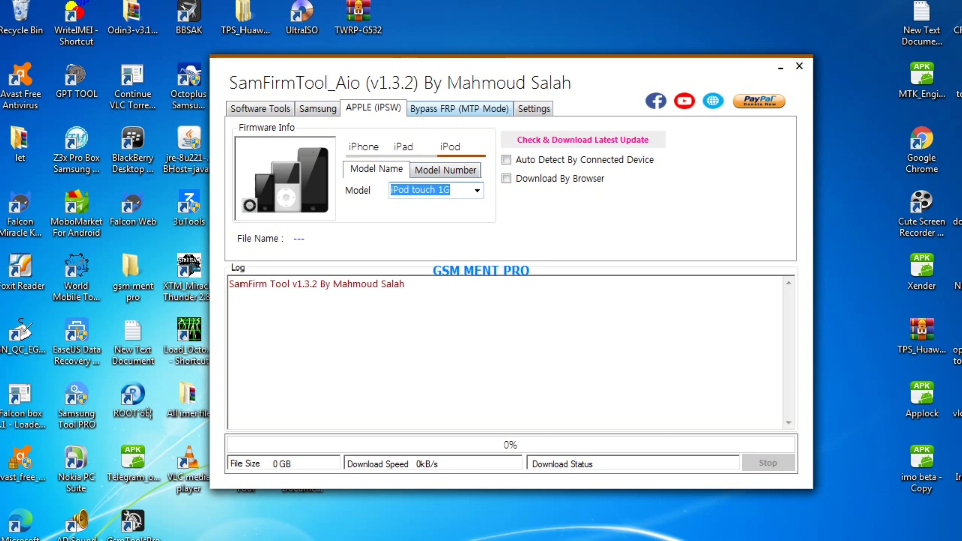
- Show the Bypass FRP (MTP Mode) tab and view its list of bypass methods
{"action": "left_click", "coordinate": [459, 108]}
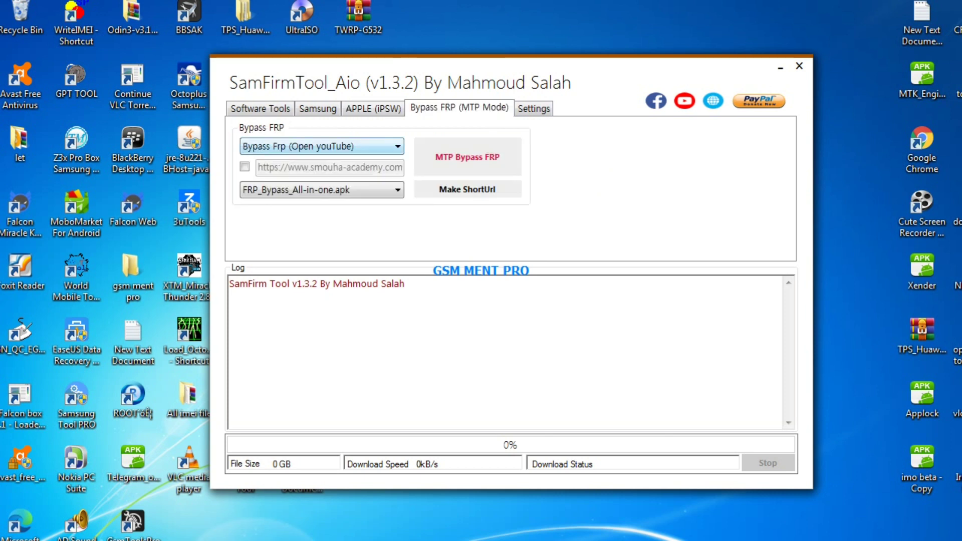
{"action": "left_click", "coordinate": [351, 146]}
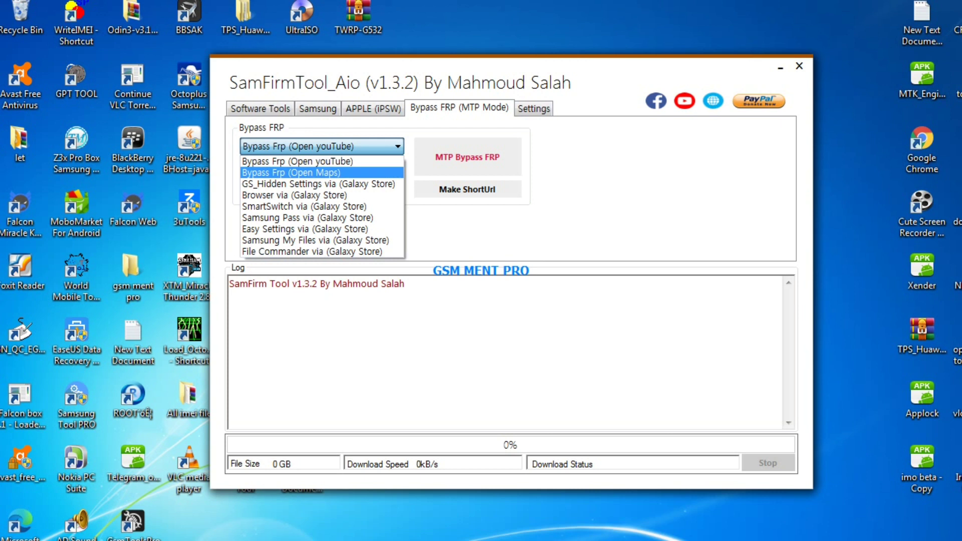
{"action": "key", "text": "Return"}
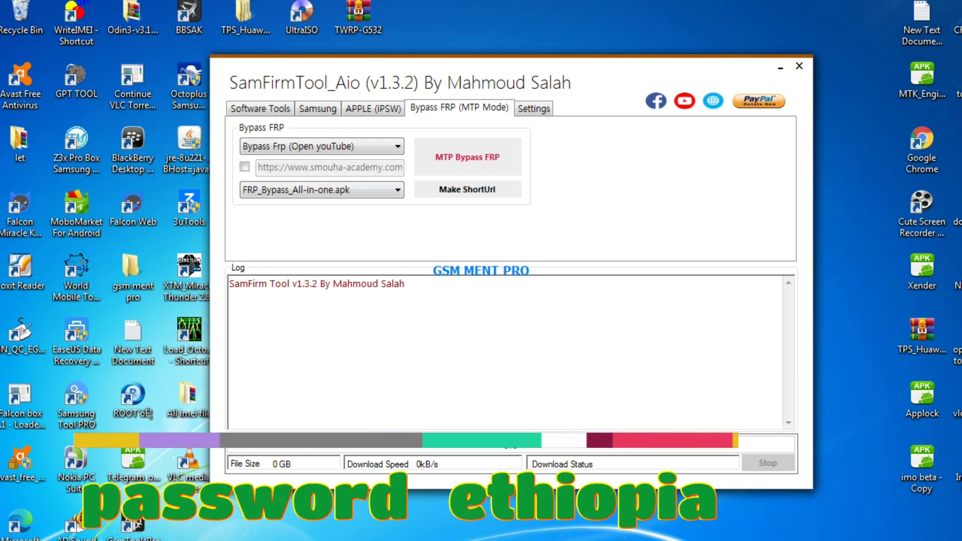
{"action": "key", "text": "alt+Down"}
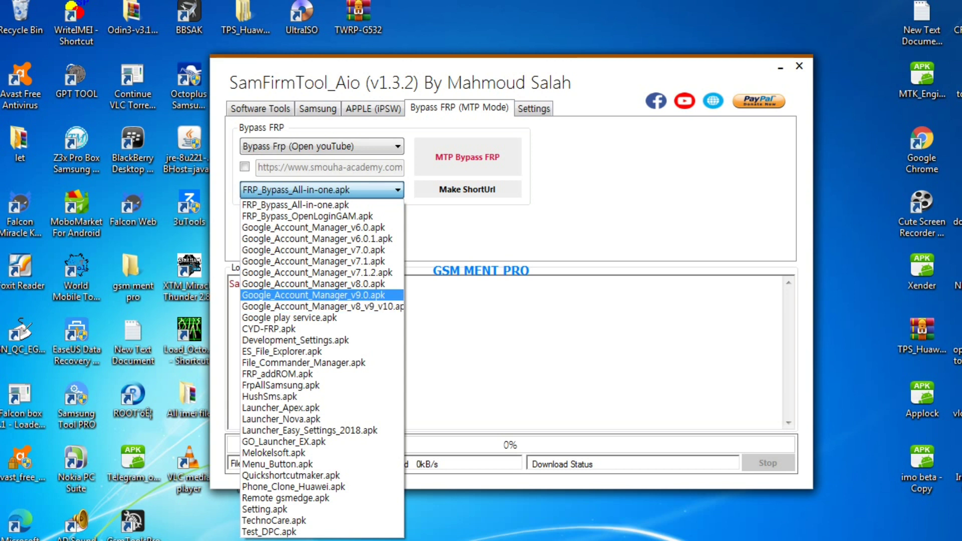
{"action": "key", "text": "Escape"}
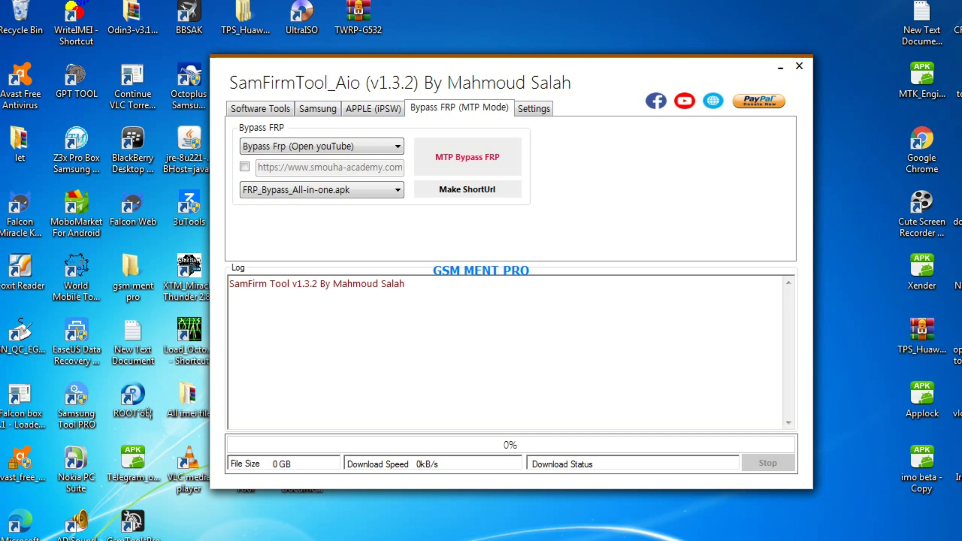
- View the Settings tab's download paths, then Ctrl+Tab back to Software Tools
{"action": "left_click", "coordinate": [534, 108]}
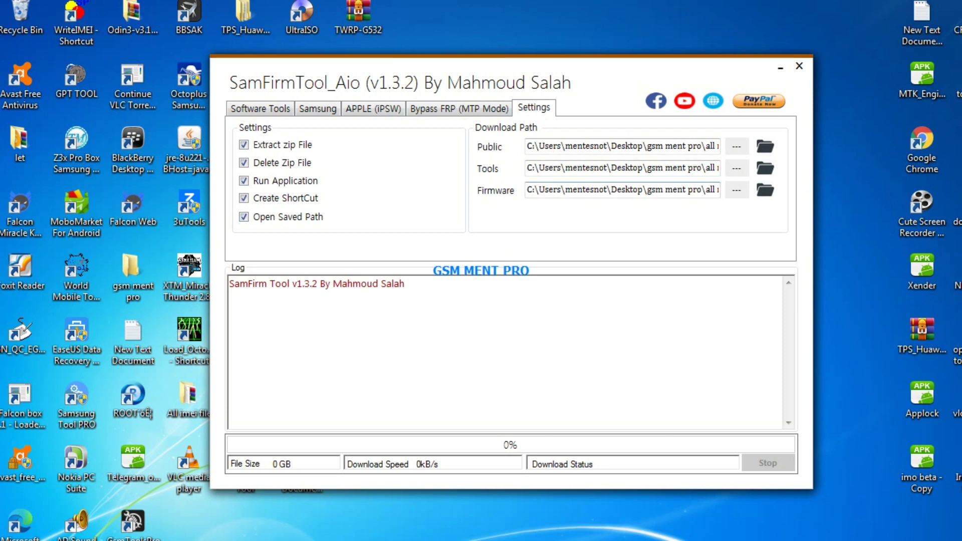
{"action": "key", "text": "ctrl+Tab"}
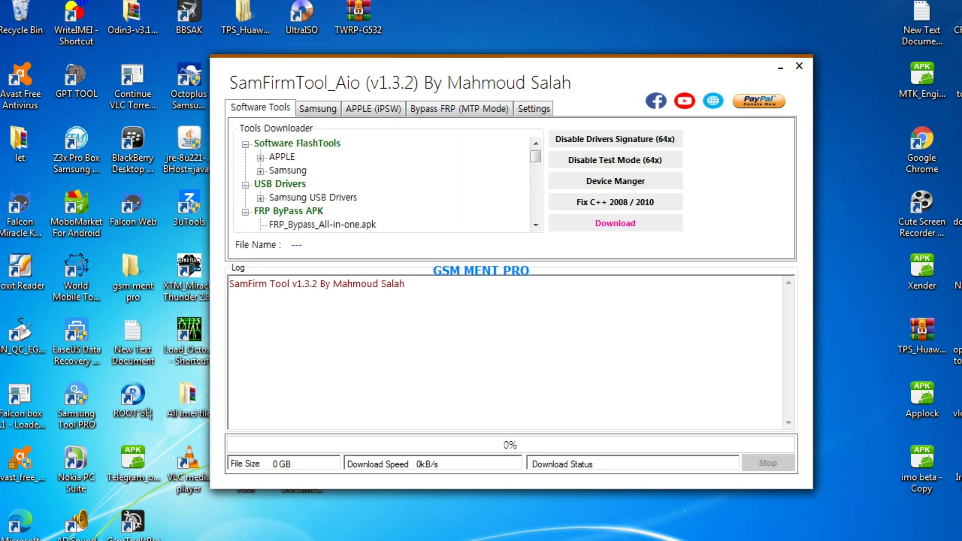